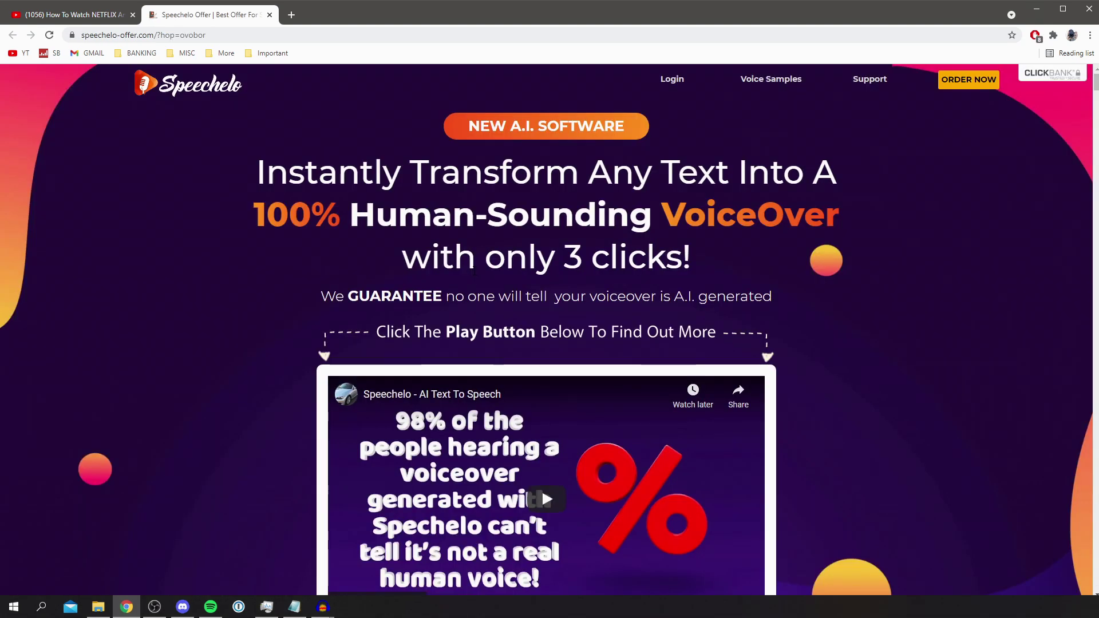
Scroll down the Speechelo sales page to the three-step overview.
scroll(347, 275, "down", 5)
scroll(346, 273, "down", 5)
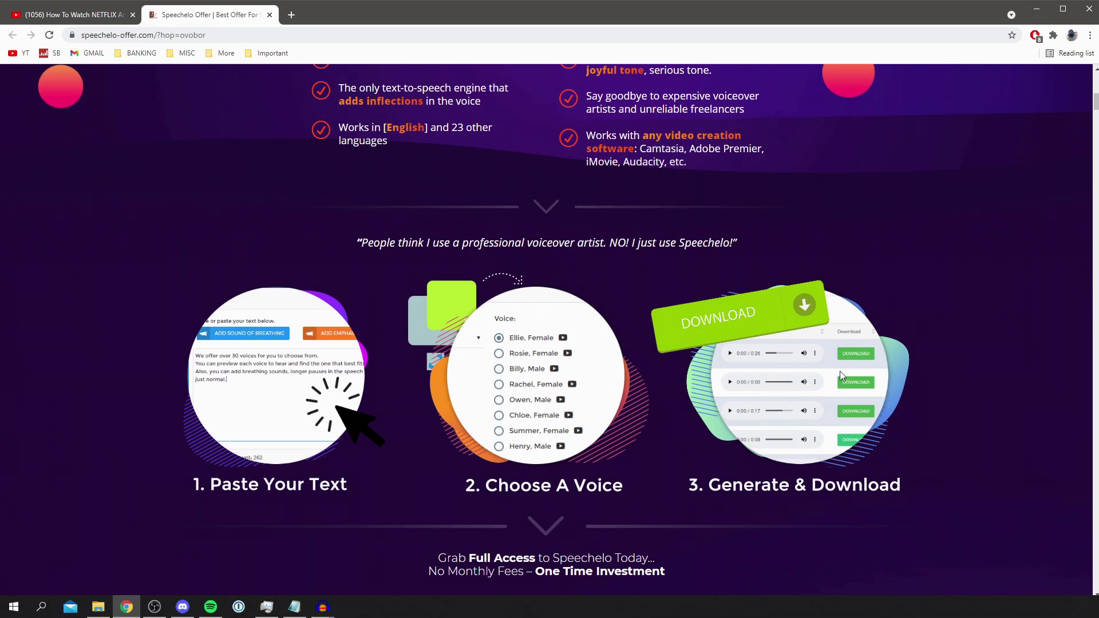
scroll(619, 323, "down", 6)
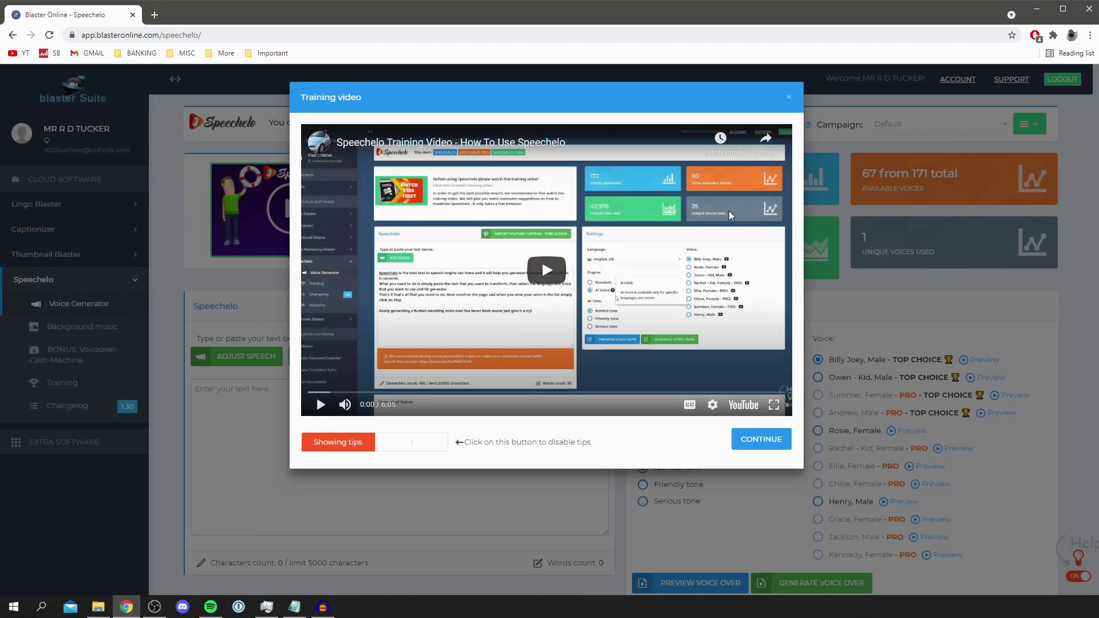
left_click(789, 98)
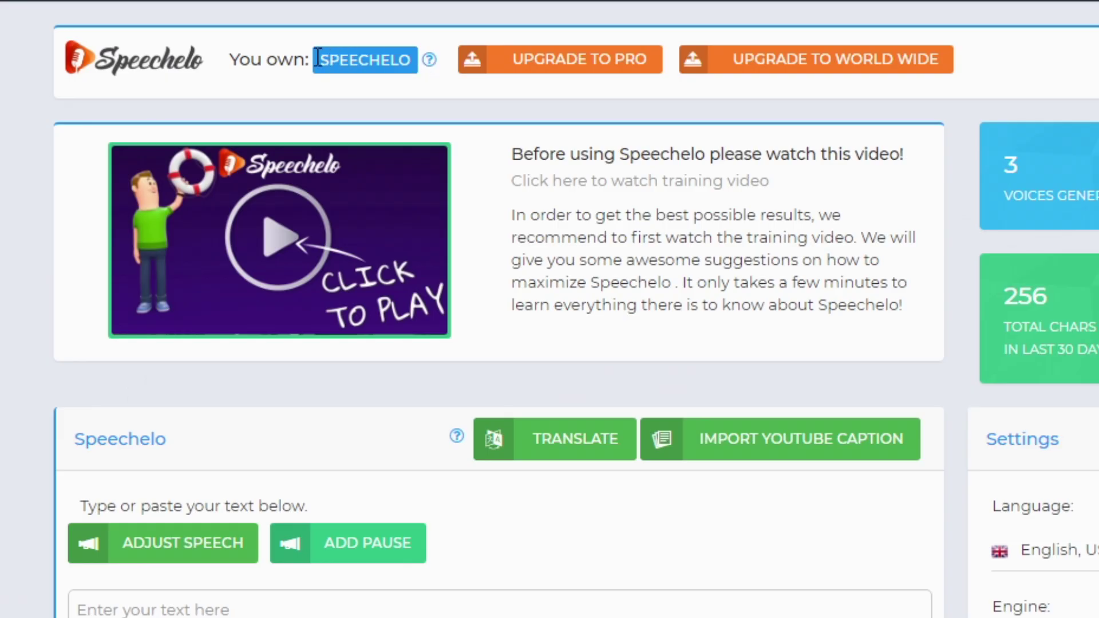
left_click(384, 50)
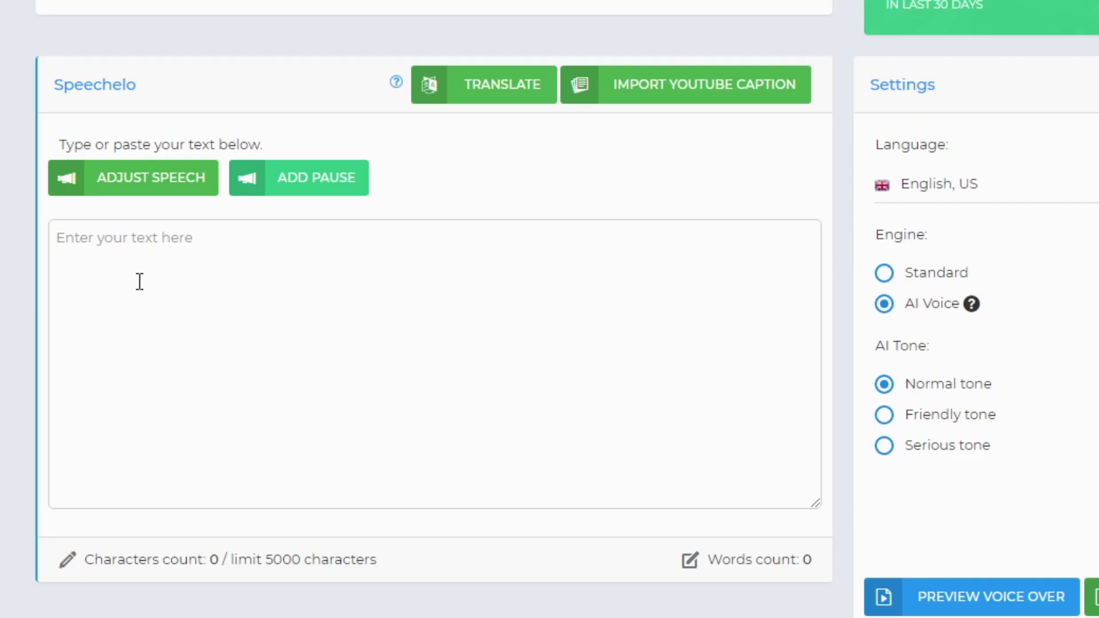
Type 'Hey! Welcome to this video' and correct it to 'Hey! Welcome to the video!'.
left_click(277, 422)
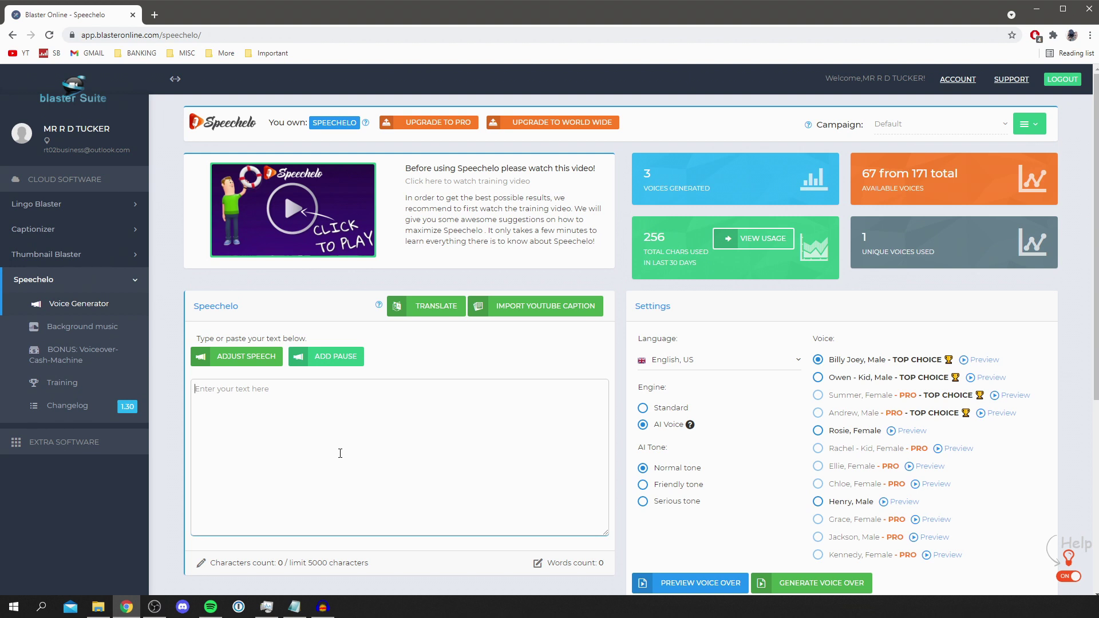
type("Hey! Welcome")
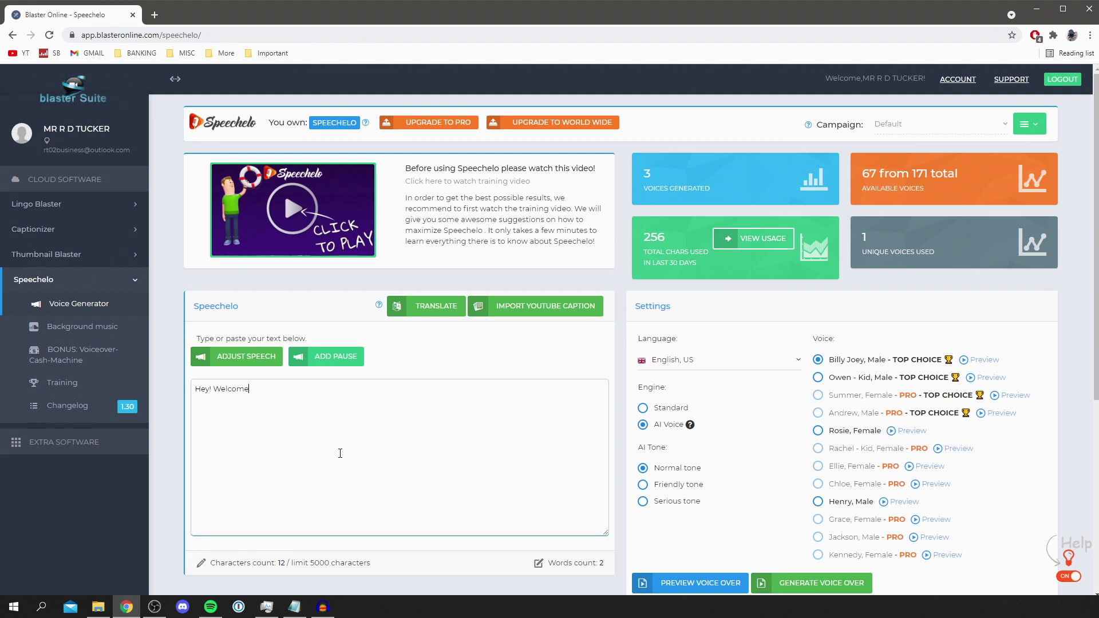
type(" to this video")
left_click(216, 390)
key("BackSpace")
key("BackSpace")
key("ctrl+shift+End")
key("Delete")
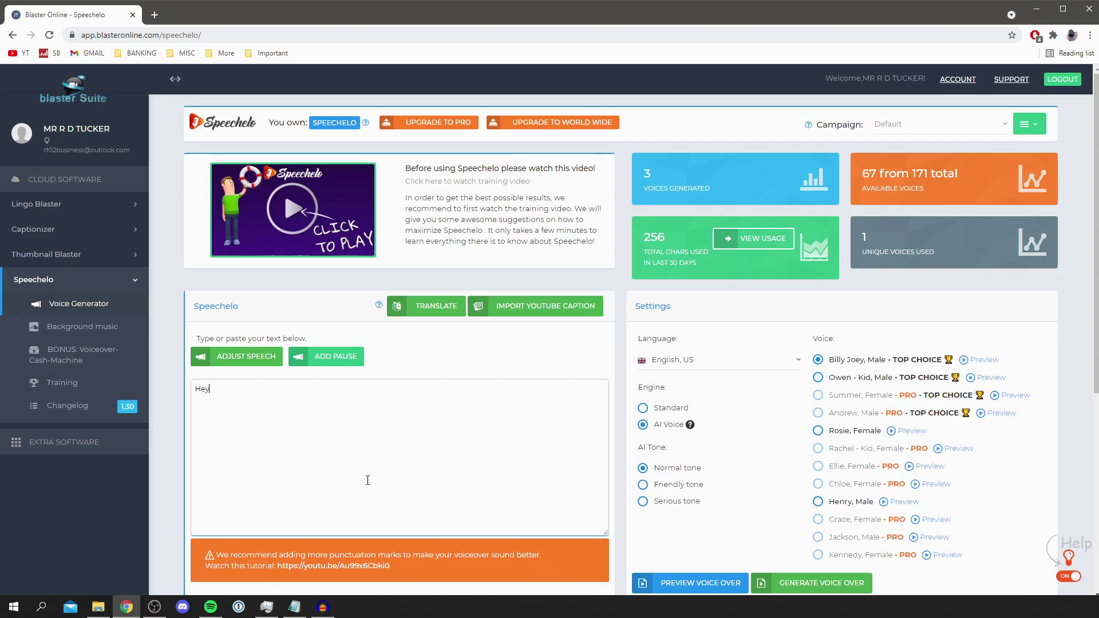
type("! Welcome to the video!")
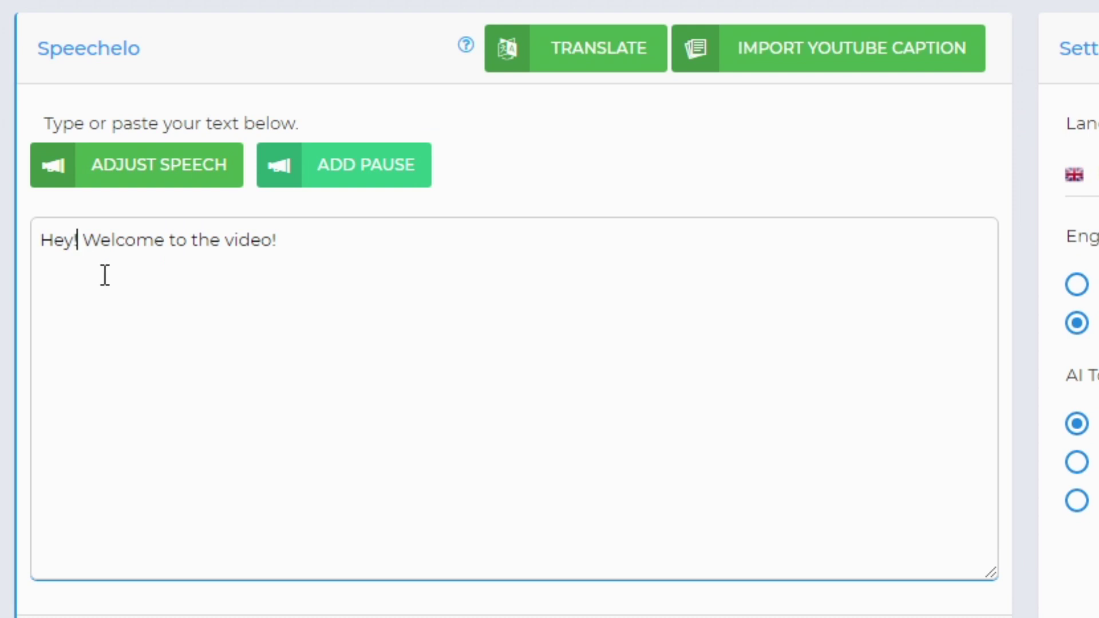
Insert a 0.6-second pause after 'Hey!' in the script.
left_click(384, 175)
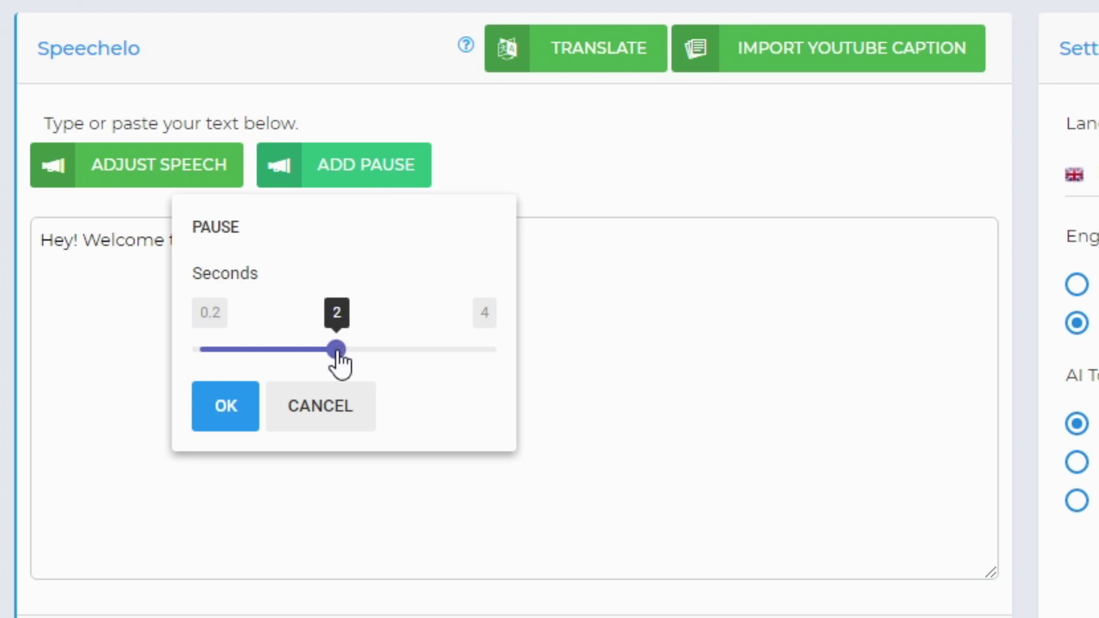
left_click_drag(338, 355, 232, 354)
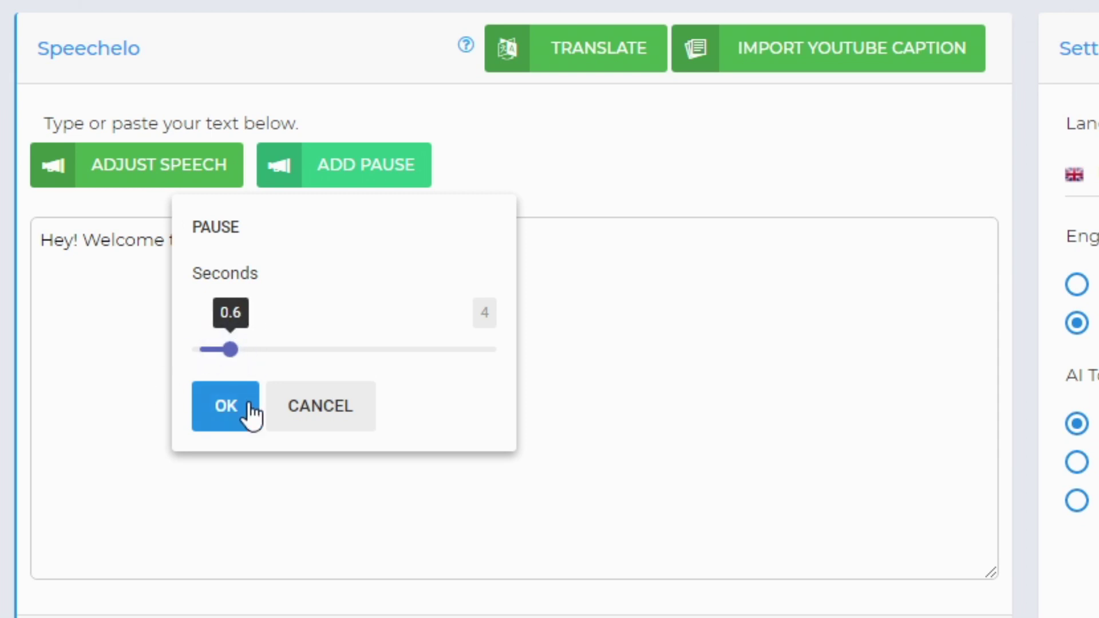
left_click(251, 414)
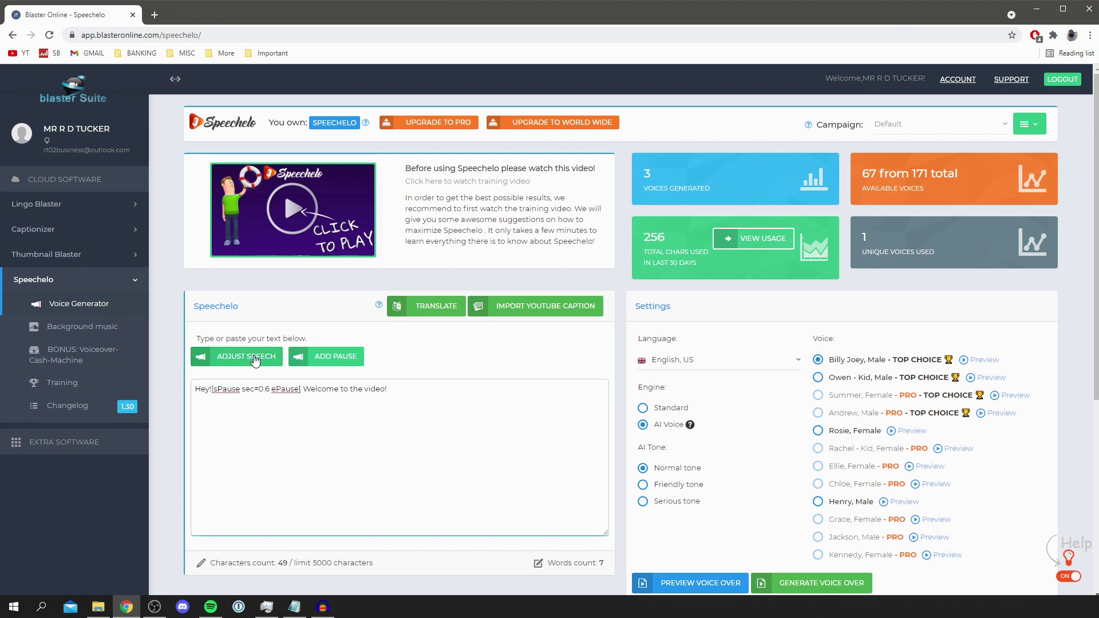
Try a slow speaking rate, then delete the inserted speaking-rate tags from the script.
left_click(253, 358)
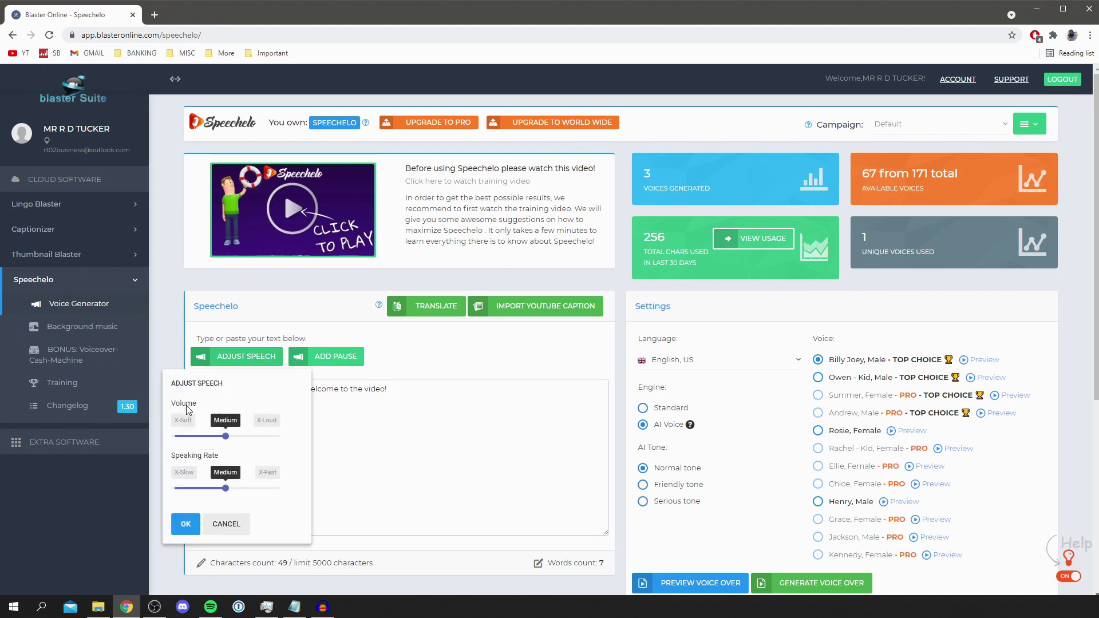
left_click_drag(225, 489, 200, 490)
left_click(182, 531)
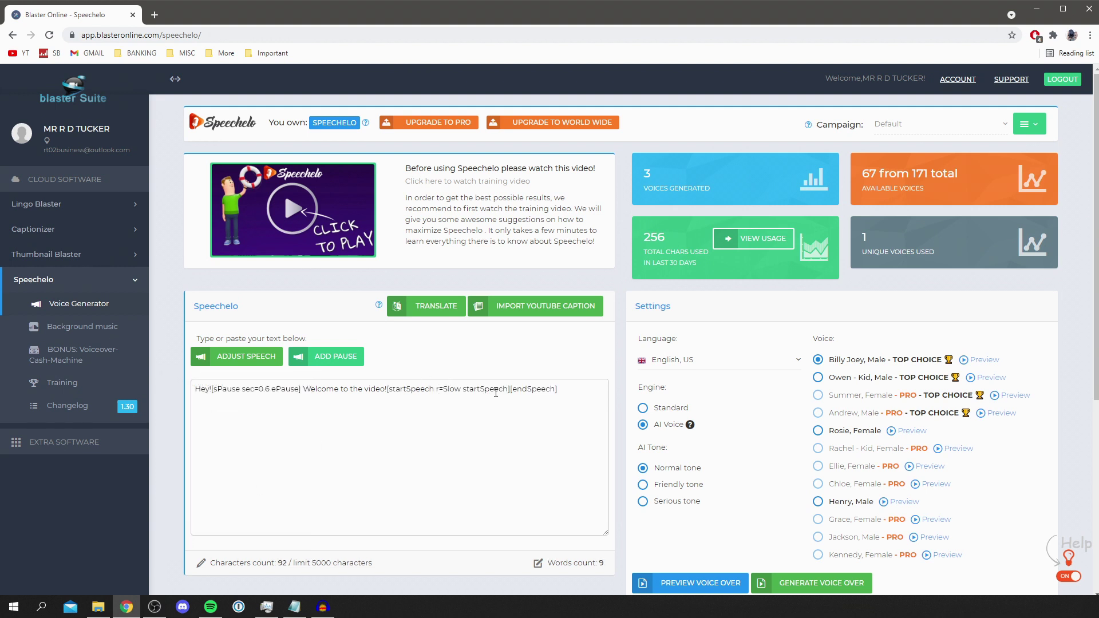
left_click_drag(573, 394, 388, 393)
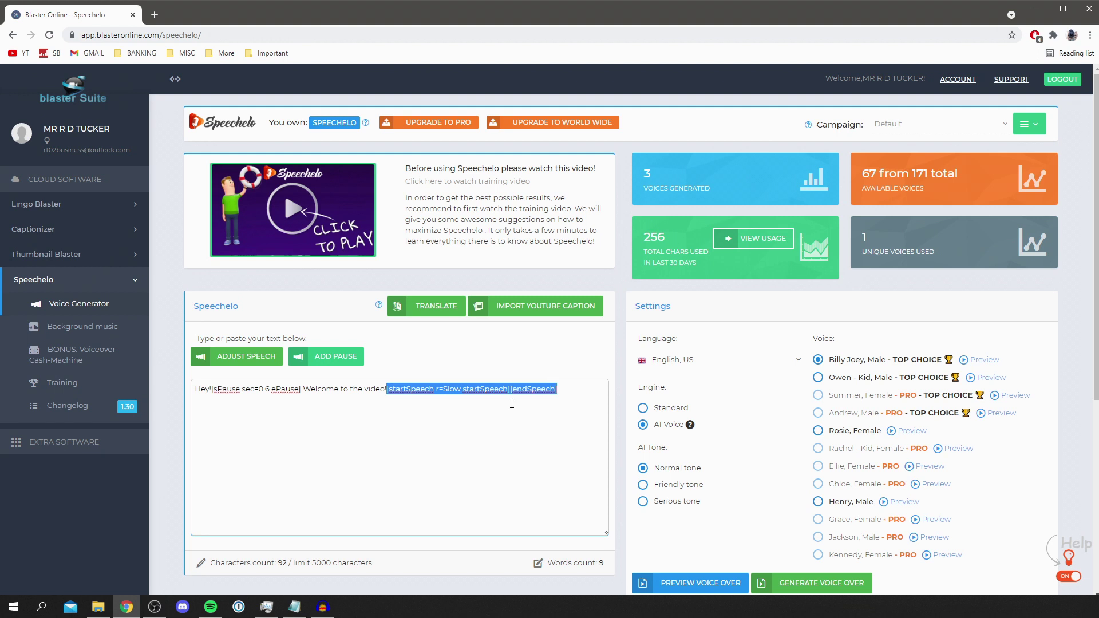
key("BackSpace")
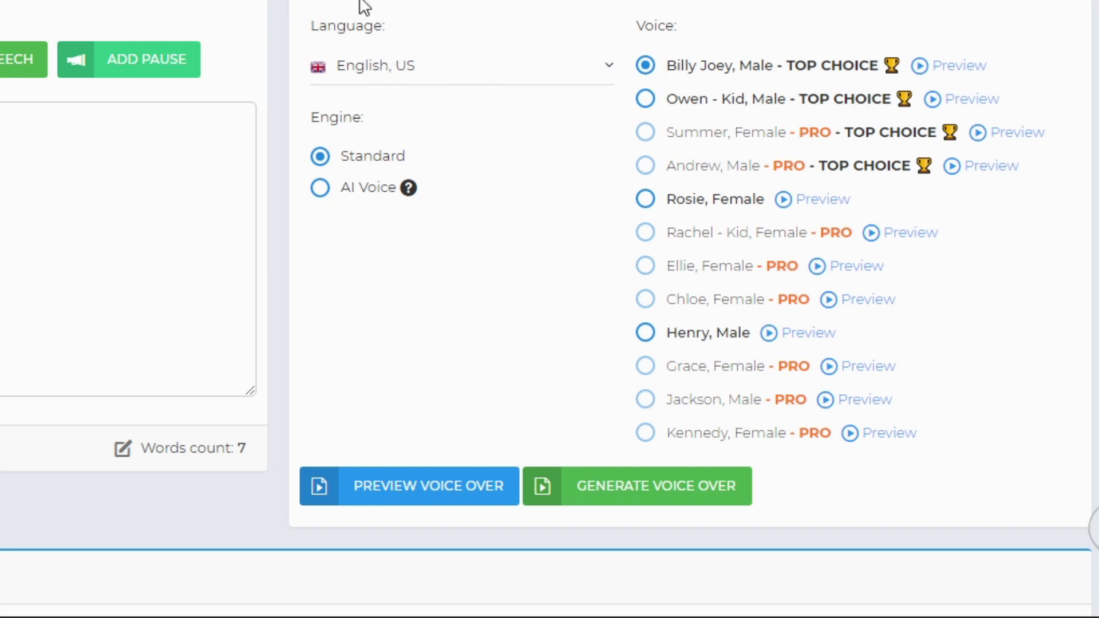
Choose English, US as the voice language.
left_click(439, 79)
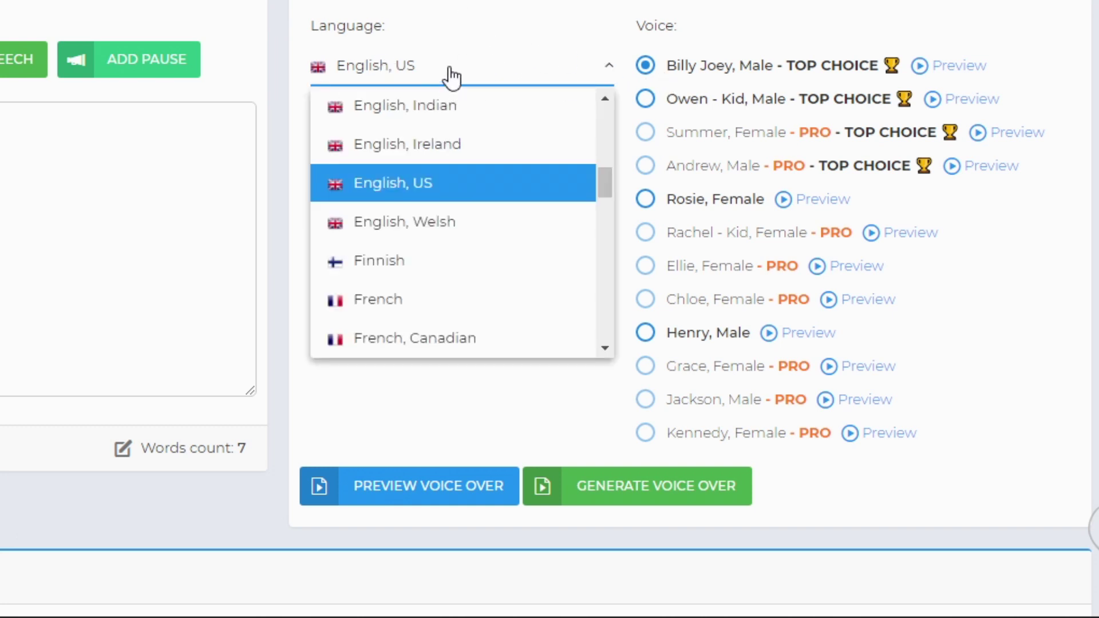
left_click(418, 186)
left_click(458, 71)
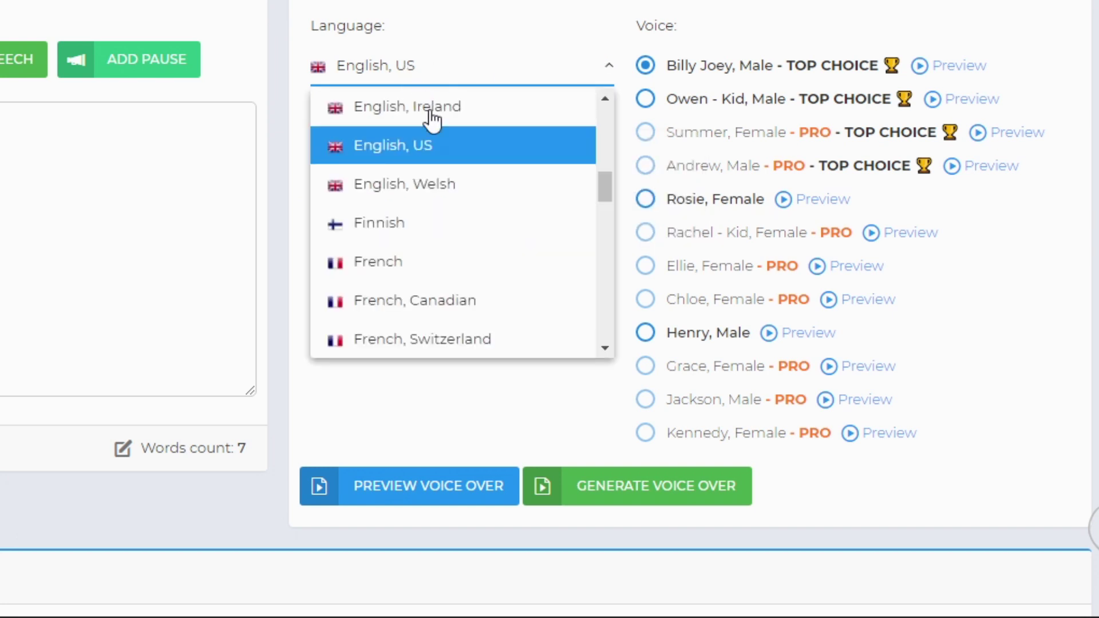
left_click(426, 107)
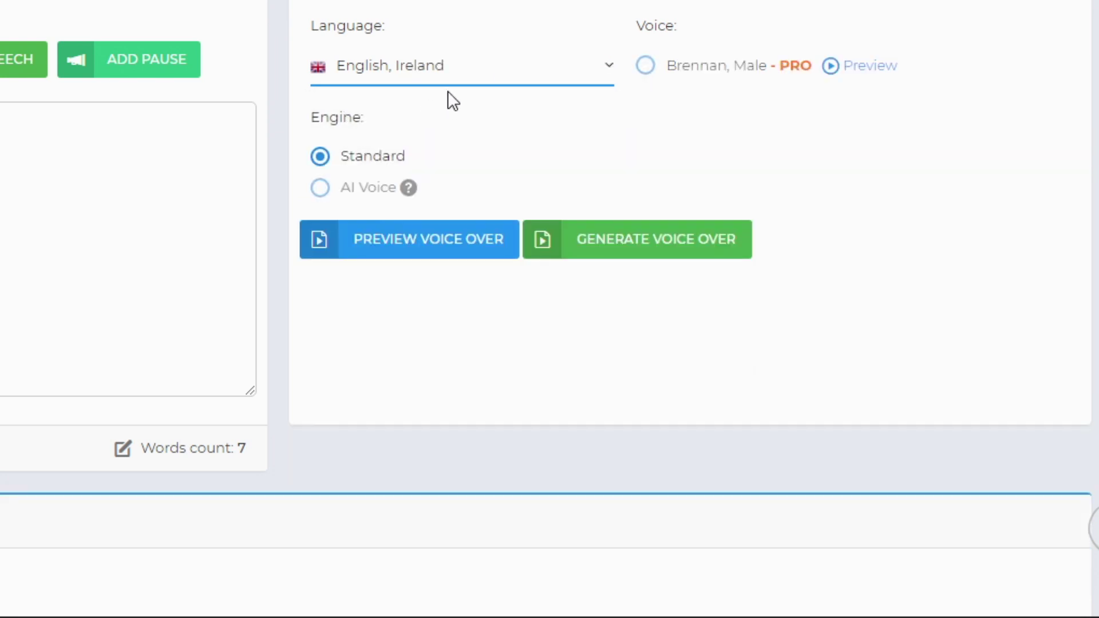
left_click(475, 66)
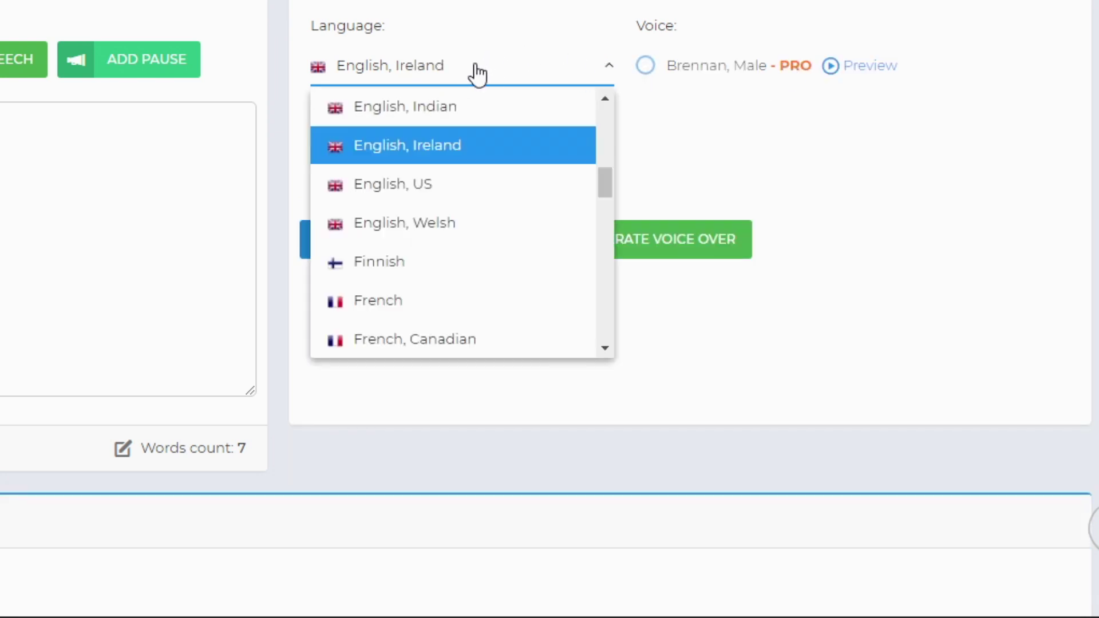
left_click(461, 187)
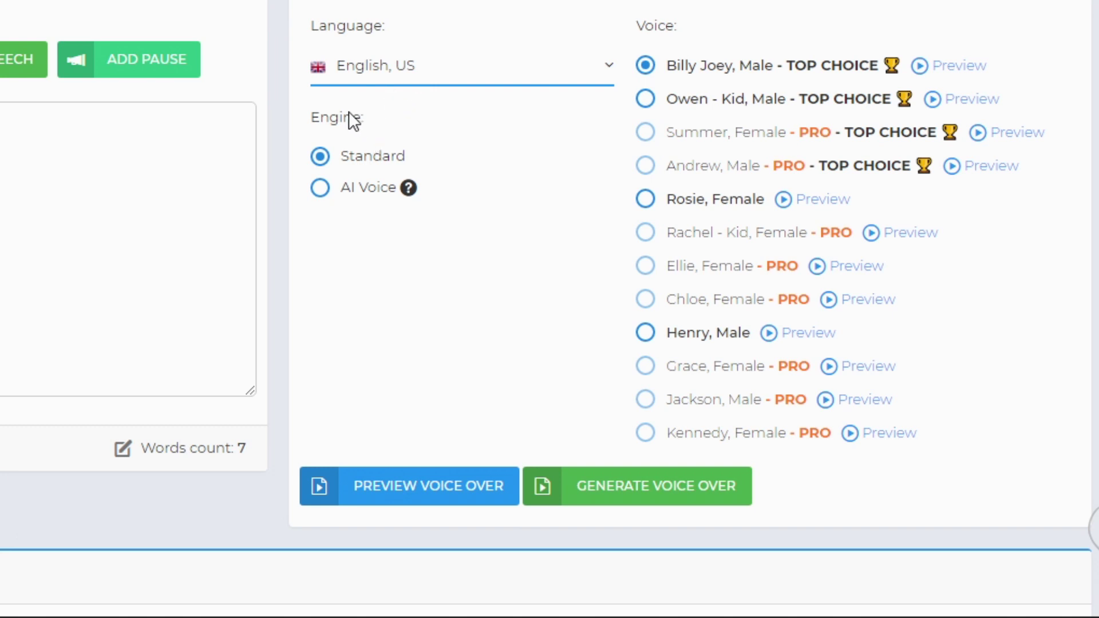
Try the AI Voice engine twice and return to the Standard engine.
left_click_drag(332, 119, 363, 156)
left_click(348, 194)
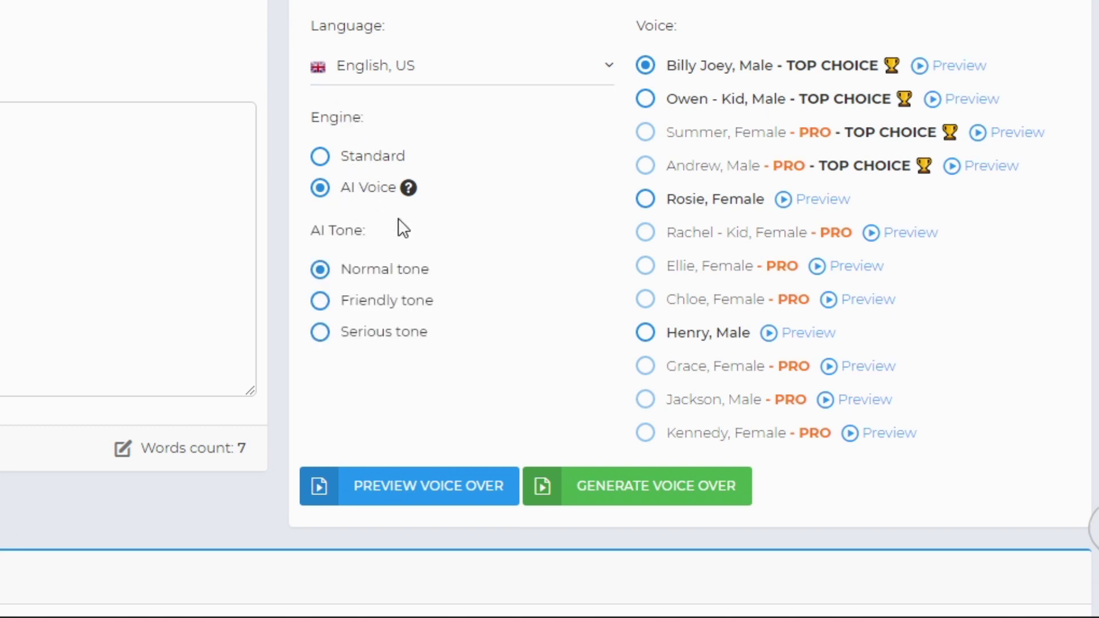
left_click(359, 167)
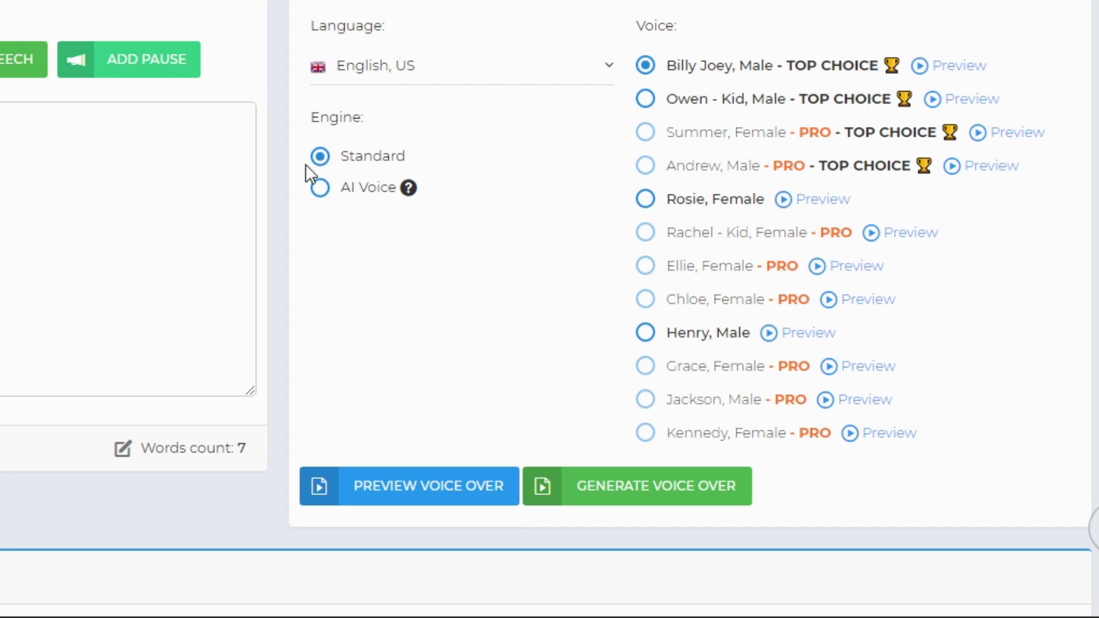
left_click(358, 191)
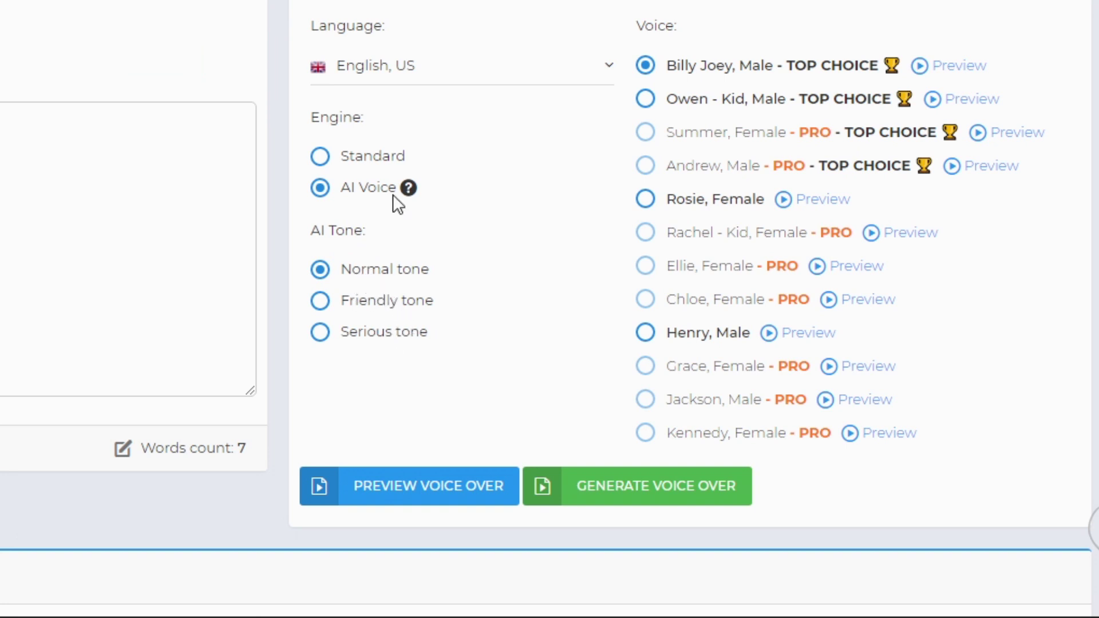
left_click(356, 163)
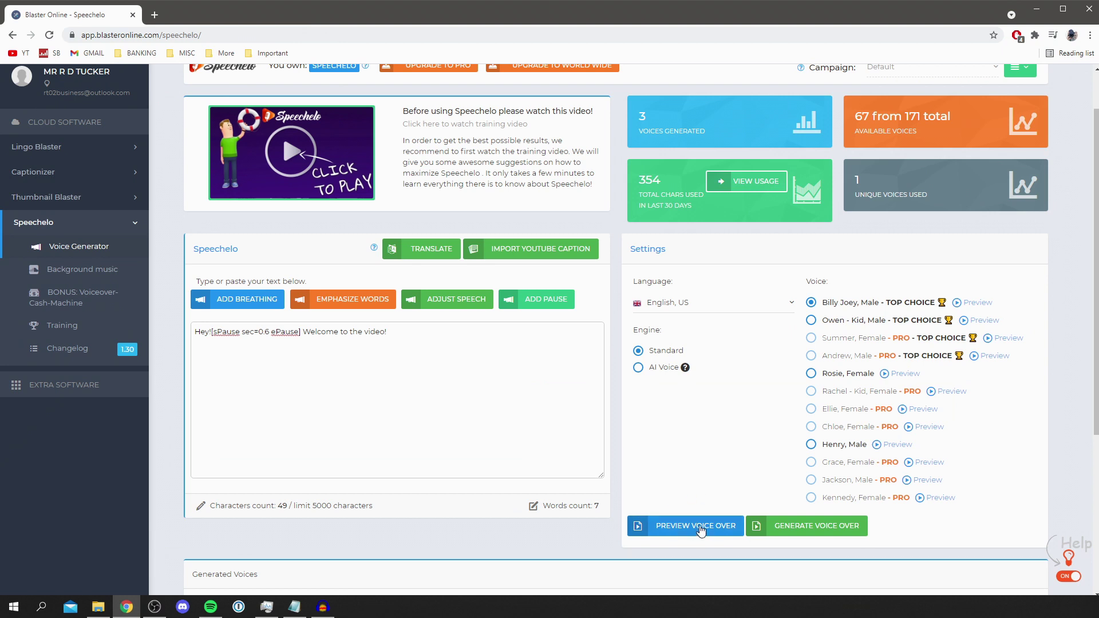
Preview the greeting voiceover, then generate the final version and dismiss the confirmation.
left_click(699, 528)
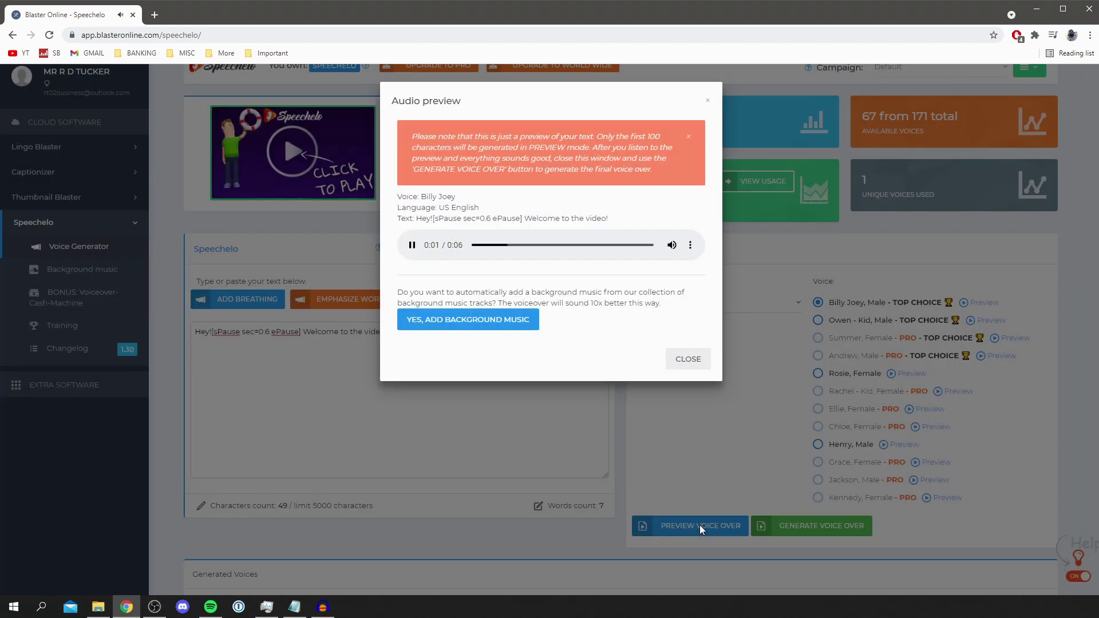
left_click(700, 524)
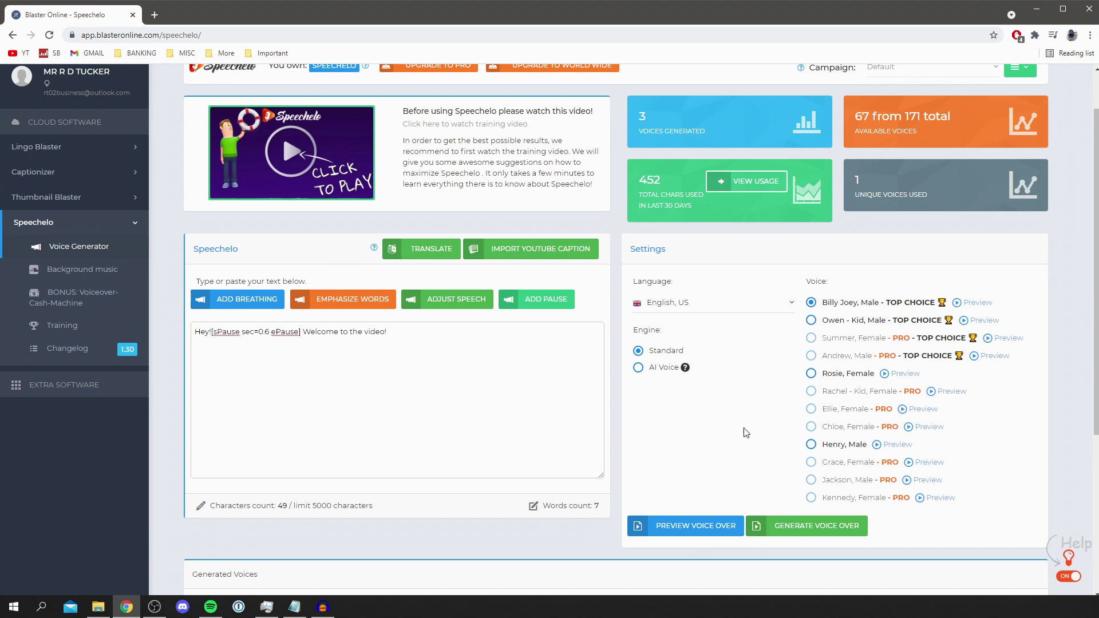
left_click(800, 537)
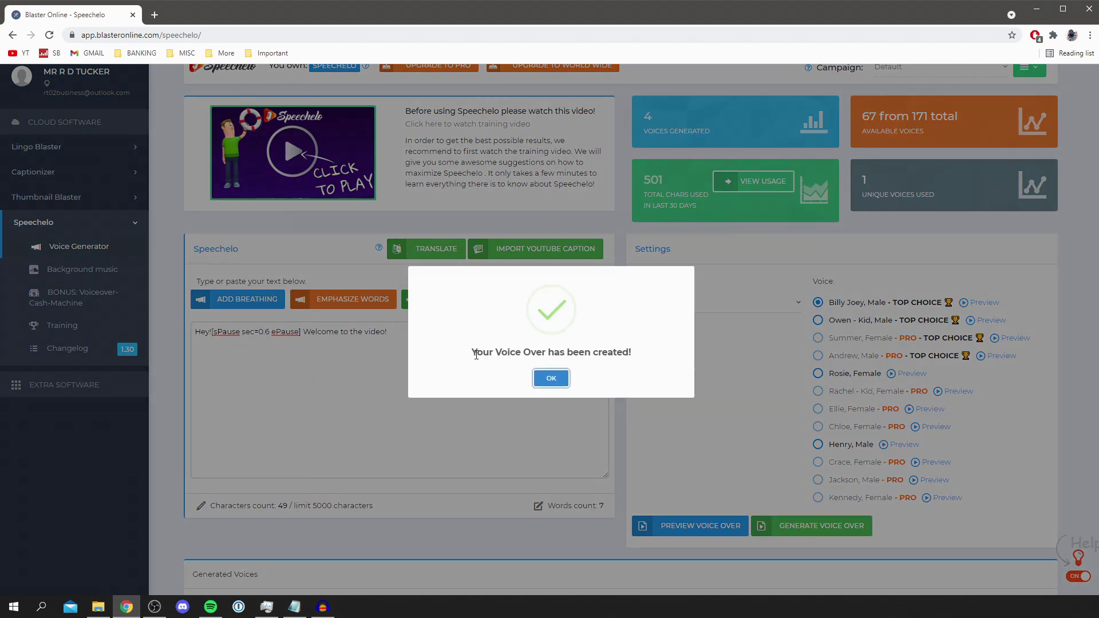
left_click_drag(476, 355, 597, 352)
left_click(597, 352)
left_click(546, 378)
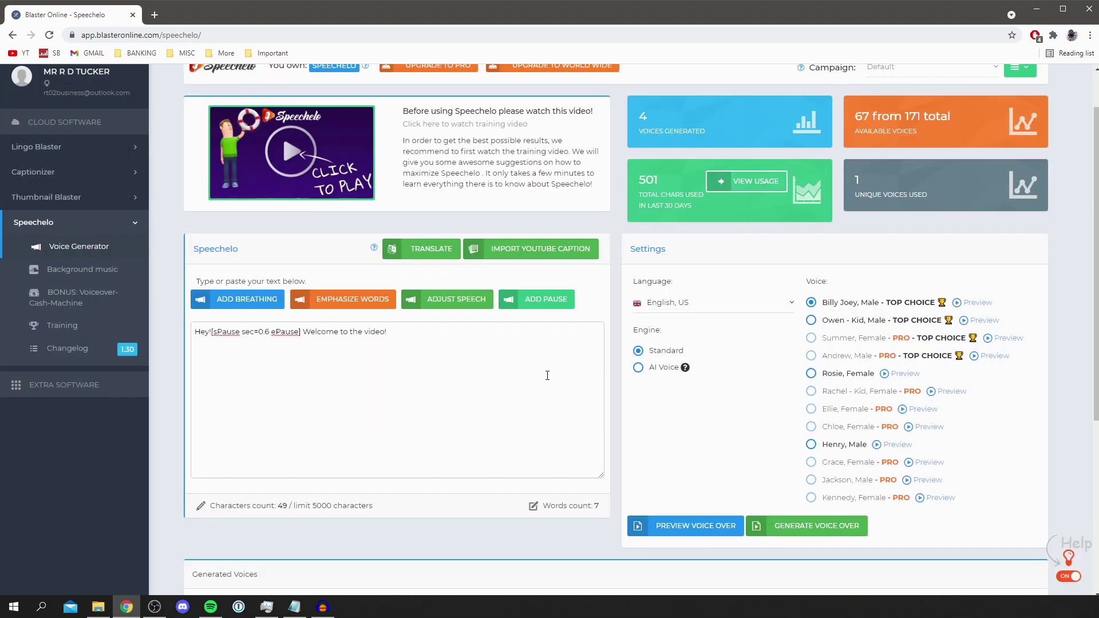
Download the top Generated Voices entry as MP3 without background music and open it.
scroll(546, 373, "down", 4)
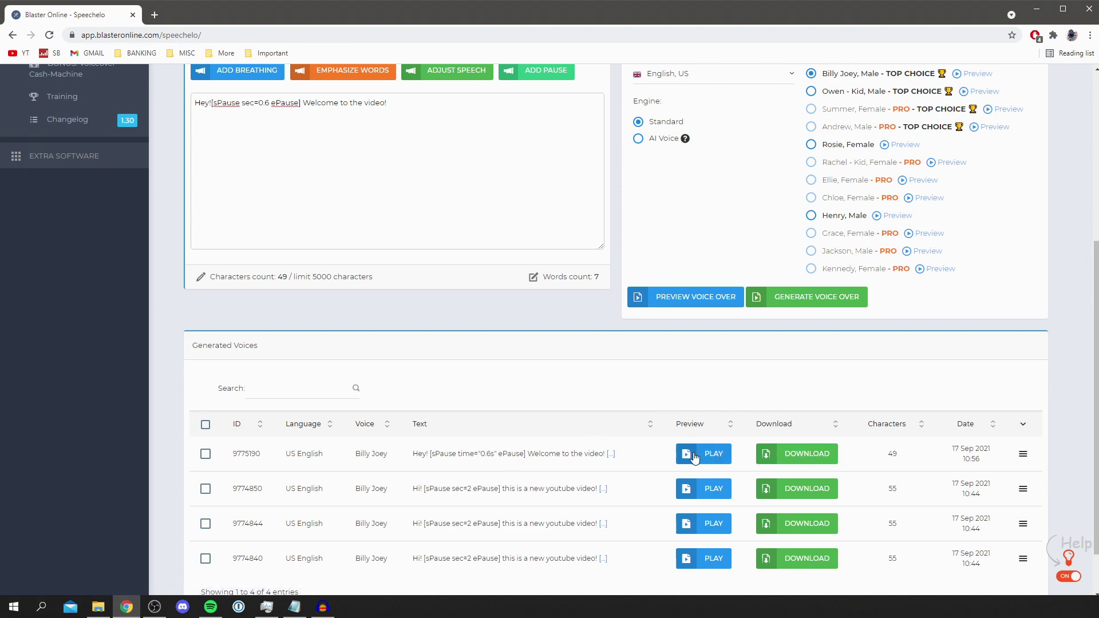
left_click(801, 454)
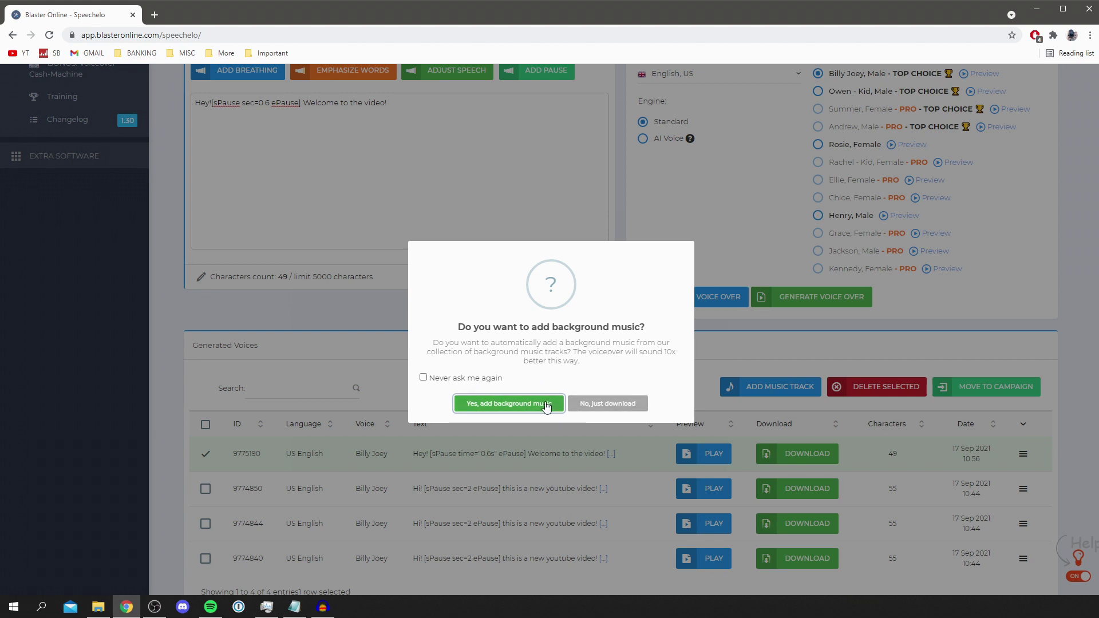
left_click(607, 404)
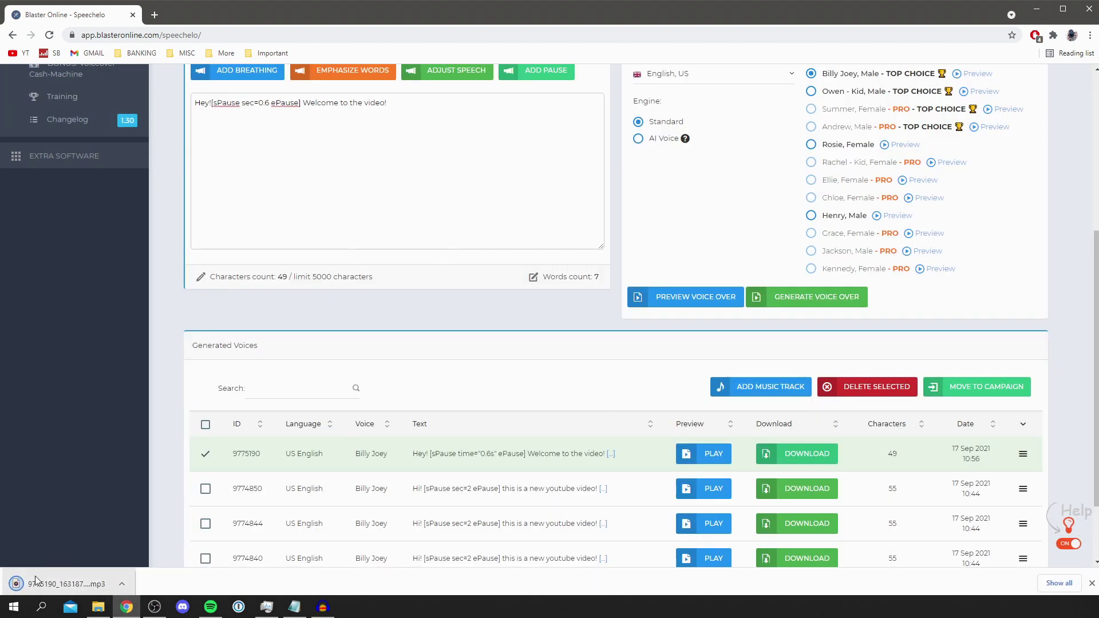
left_click(84, 584)
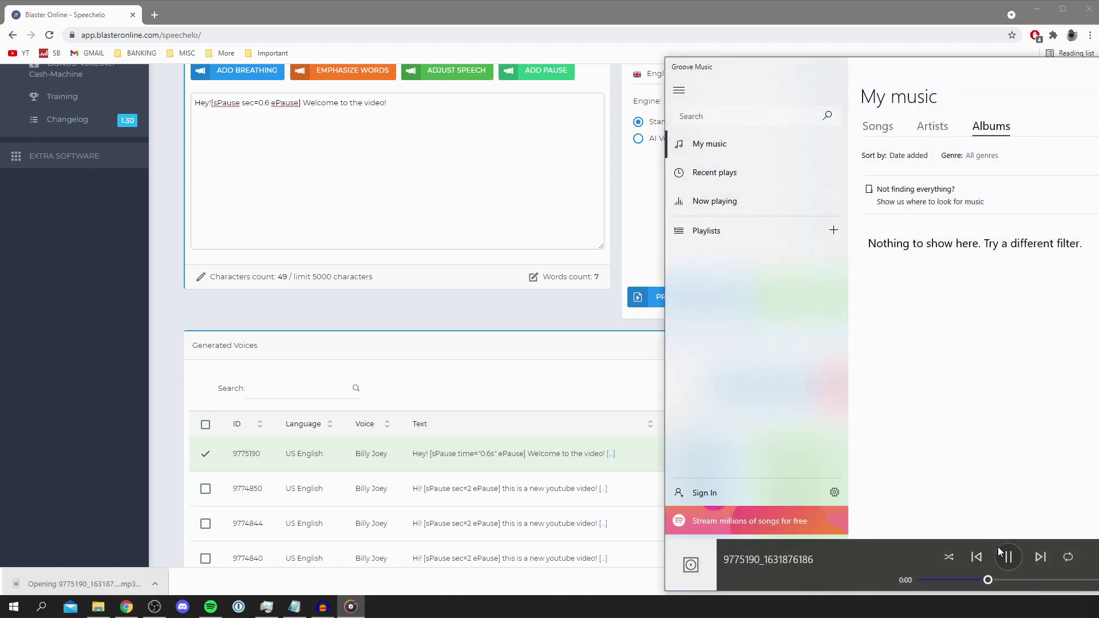
Stop the voiceover playback in Groove Music.
left_click(1021, 569)
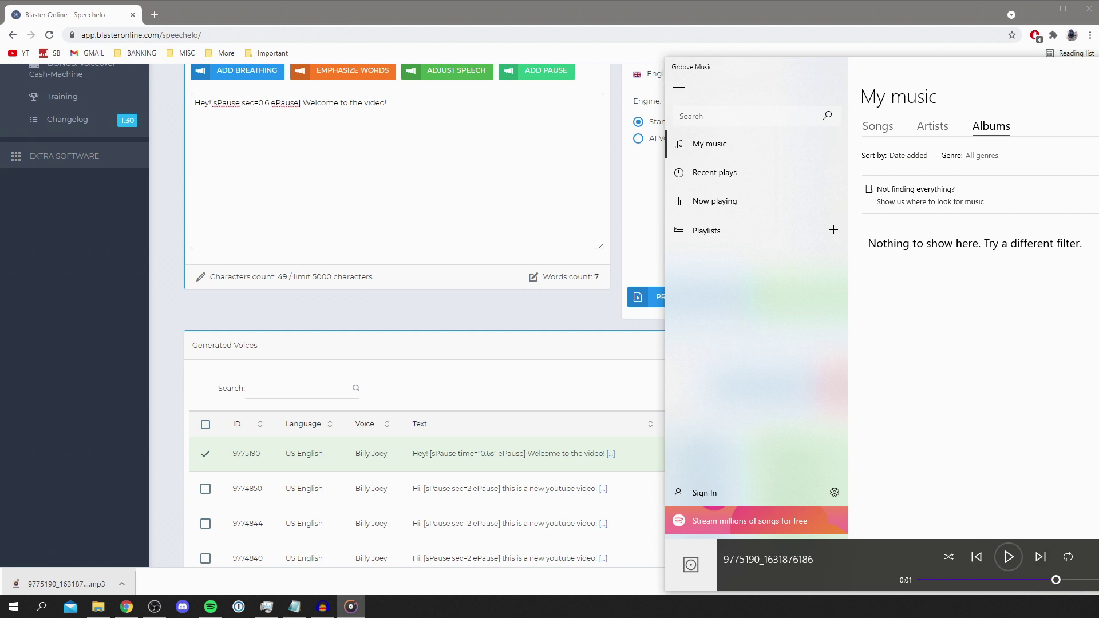